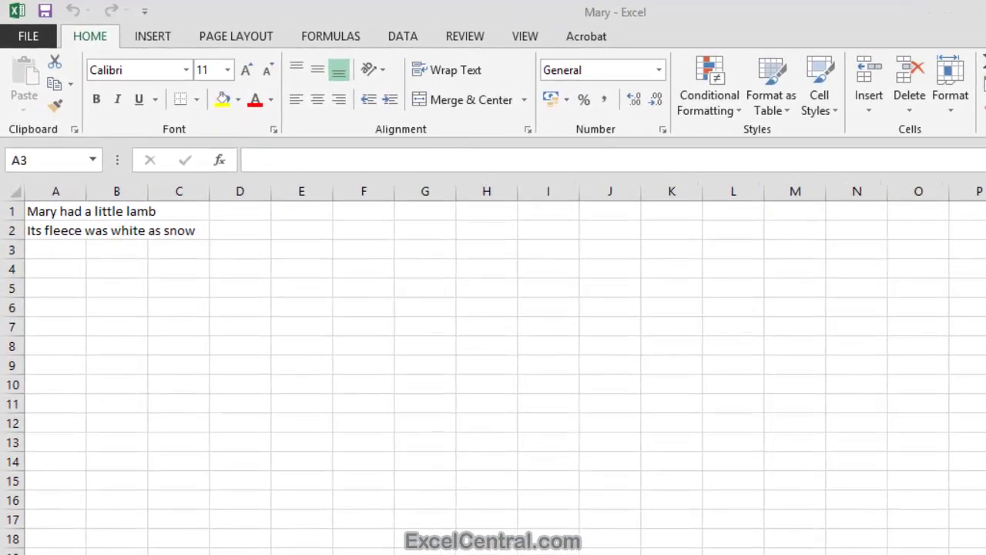
# Step: Enter 'and everywhere that Mary went' in A4 and 'The lamb was sure to go' in A5
pyautogui.click(35, 268)
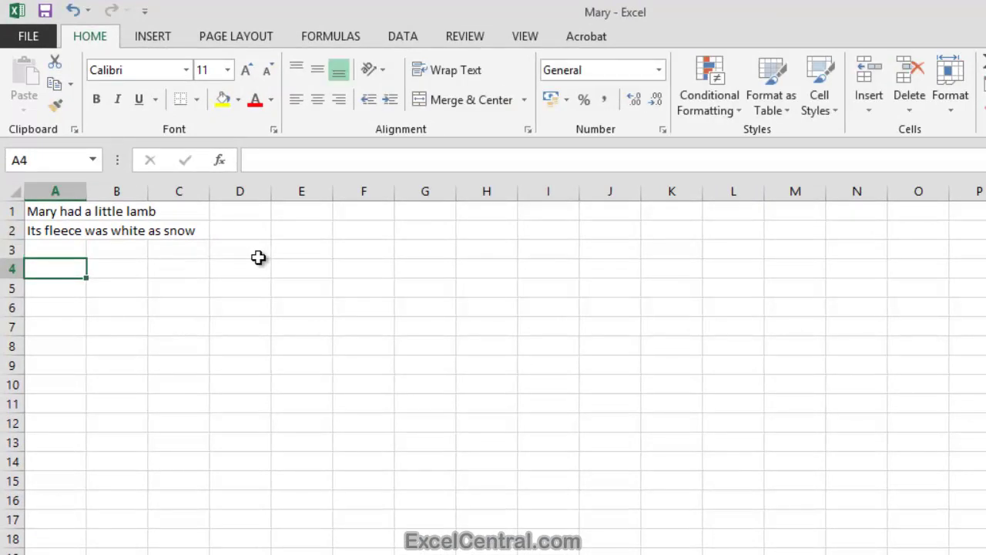
pyautogui.write('and everywhere that Mary went')
pyautogui.press('Return')
pyautogui.write('Th')
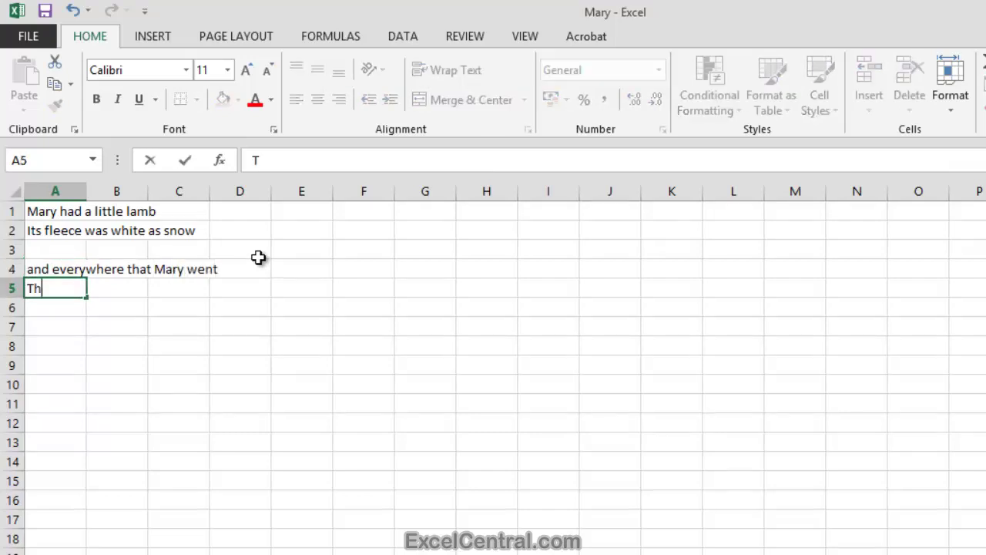
pyautogui.write('e lamb was sure to go')
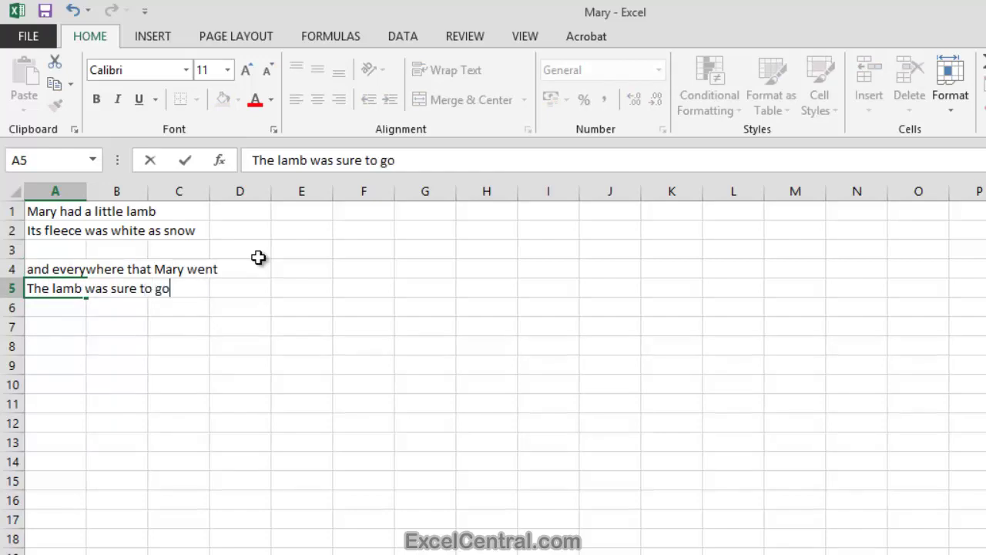
pyautogui.press('Return')
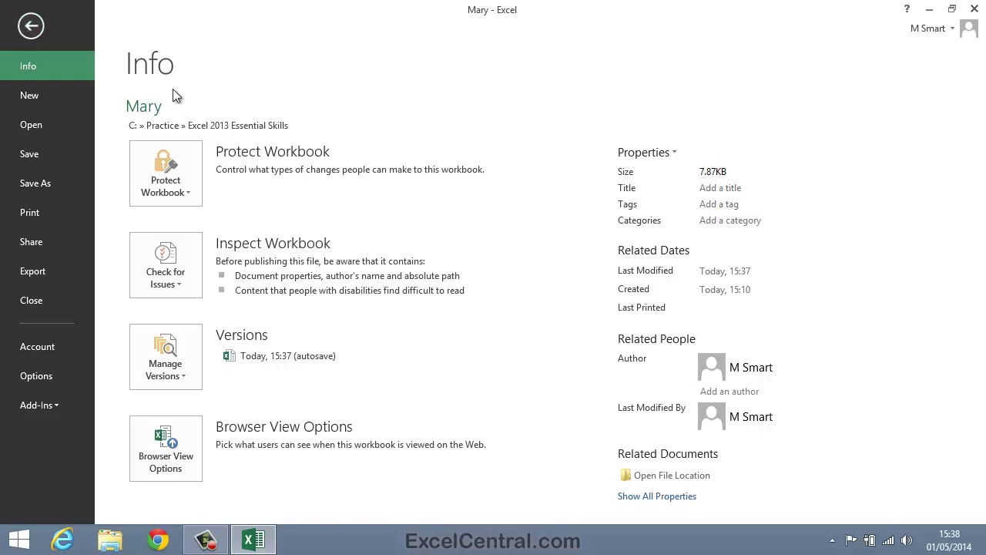
pyautogui.click(34, 29)
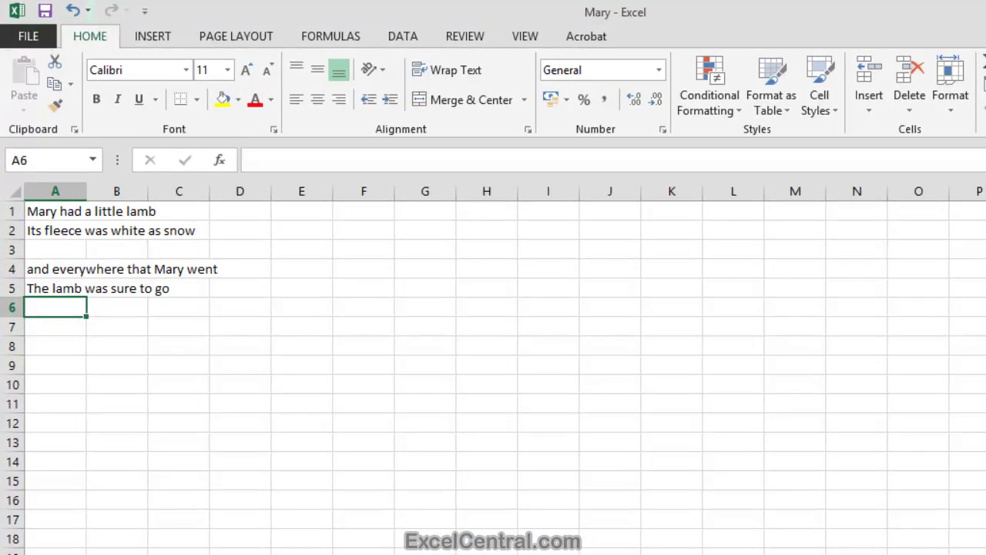
# Step: Enter 'It followed her to school one day' in A7 and 'it was against the rules' in A8
pyautogui.click(65, 327)
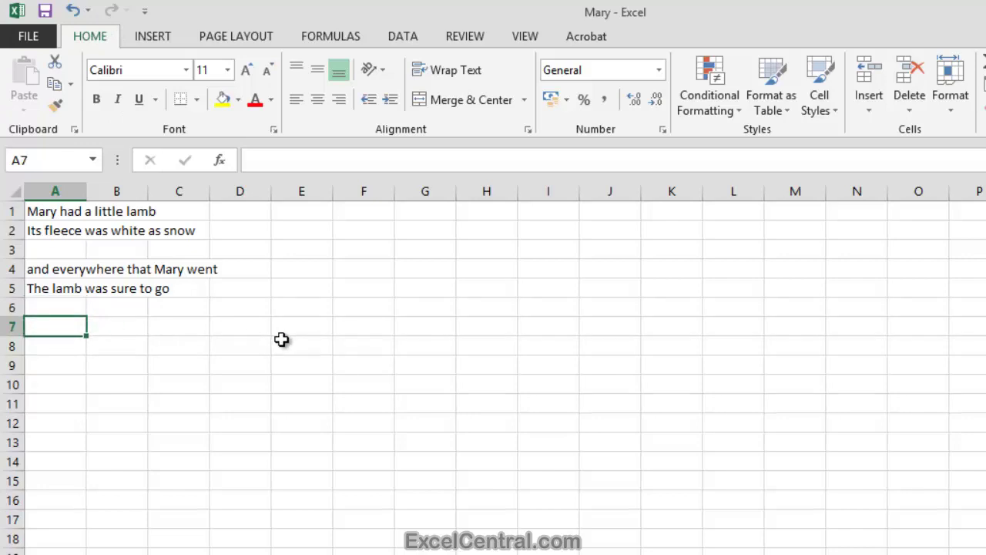
pyautogui.write('It followed her to school one day')
pyautogui.press('Return')
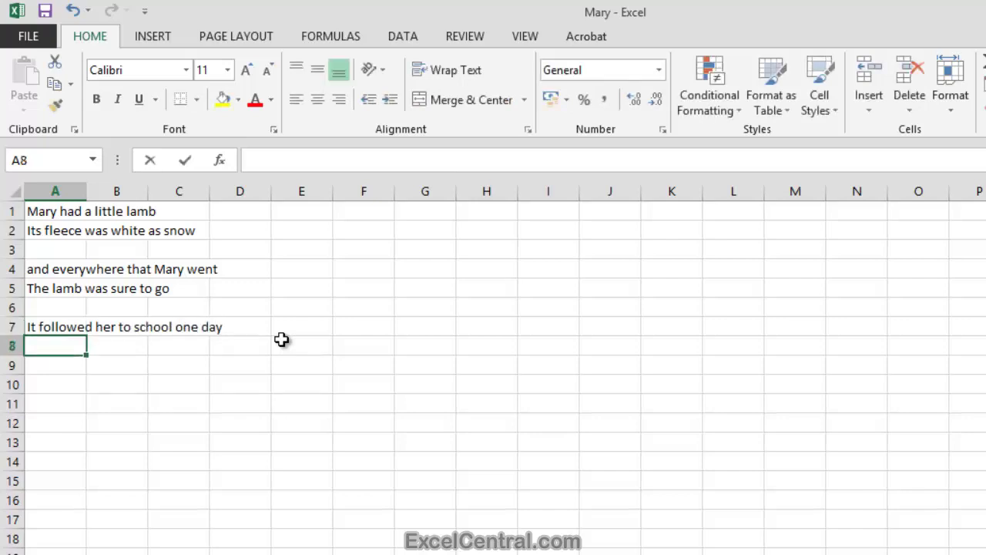
pyautogui.write('it was against the rules')
pyautogui.press('Return')
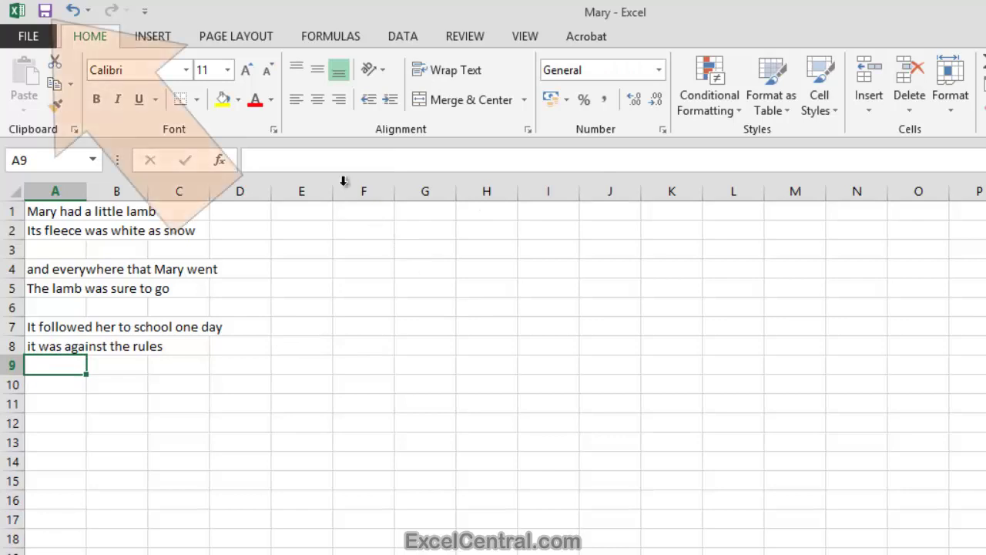
# Step: Save the workbook with the new lines and view its file Info page
pyautogui.click(45, 11)
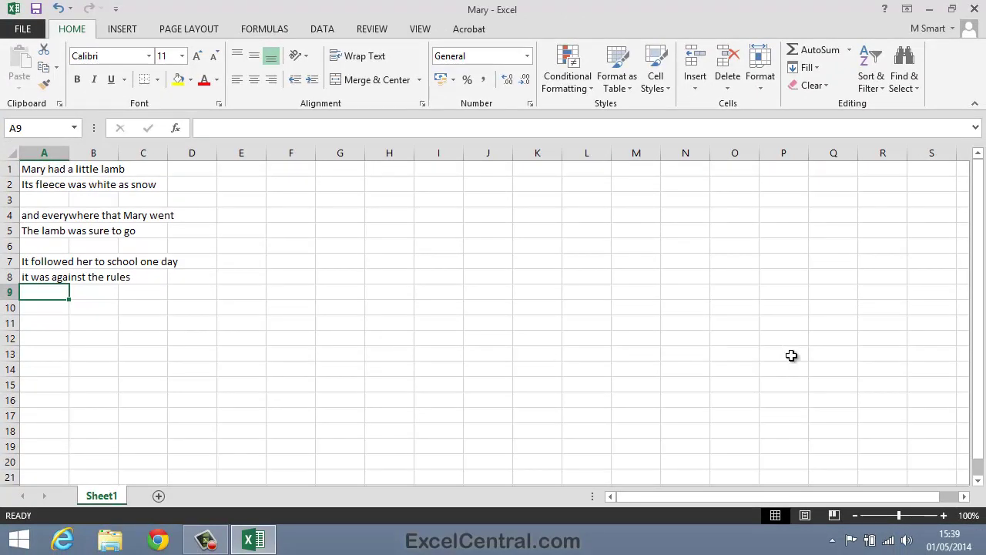
pyautogui.click(22, 28)
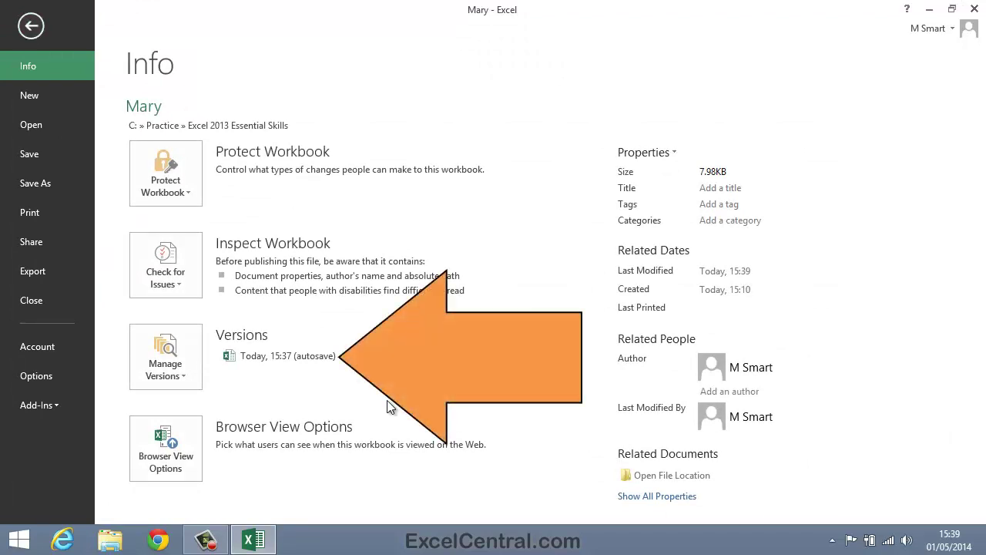
# Step: Open the 'Today, 15:37 (autosave)' version listed under Versions
pyautogui.click(272, 354)
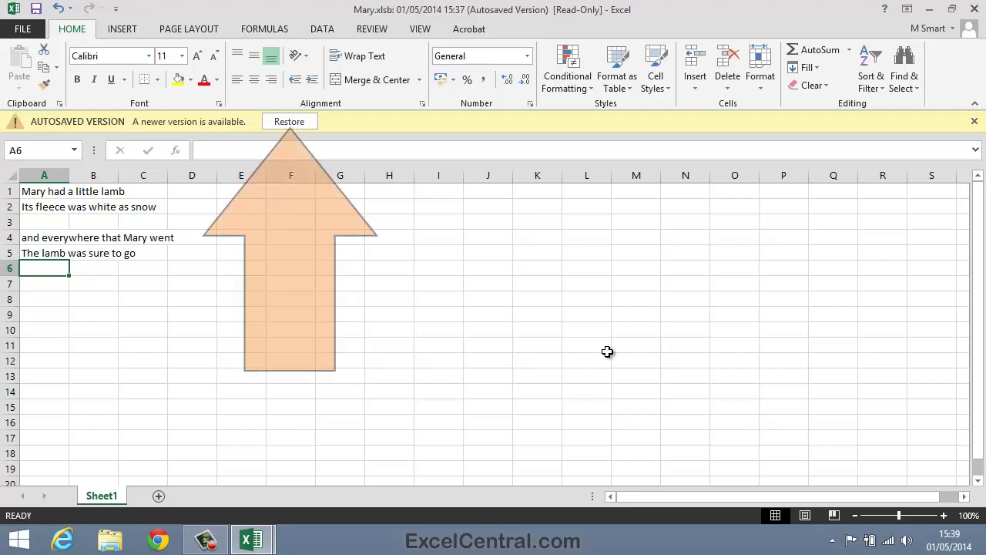
# Step: Restore the 15:37 autosaved version, confirming it overwrites the last saved version
pyautogui.click(294, 124)
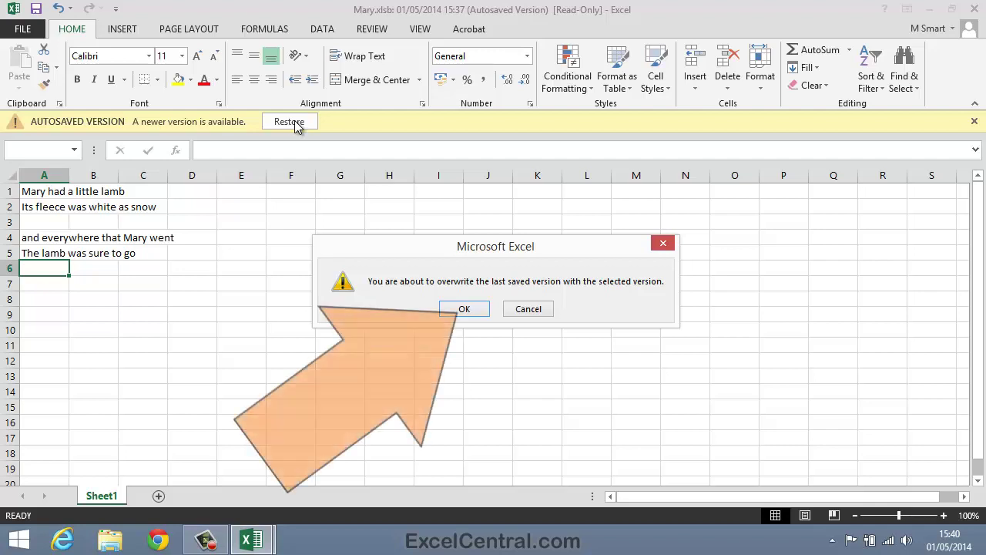
pyautogui.click(463, 309)
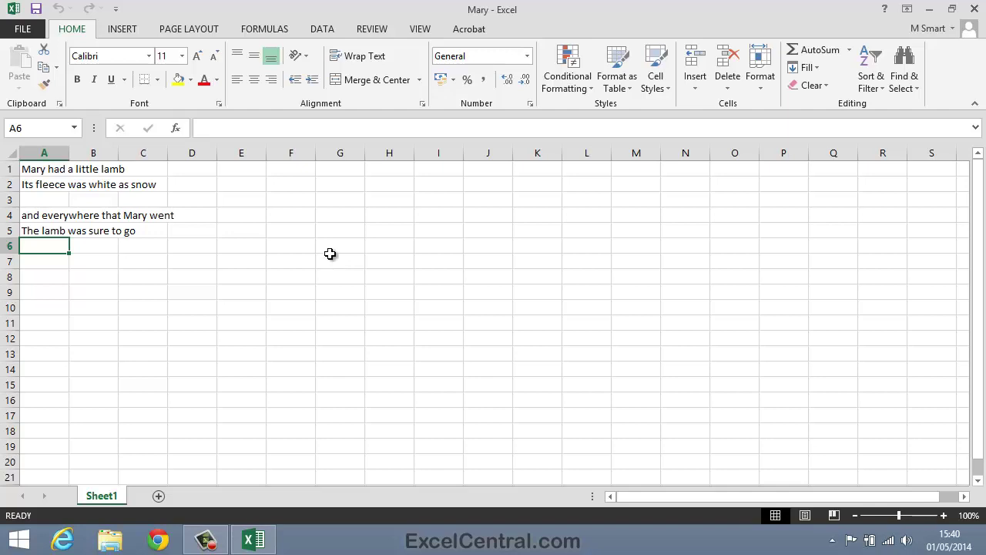
# Step: In Excel Options' Save page, raise the AutoRecover interval from 1 to 10 minutes
pyautogui.click(31, 28)
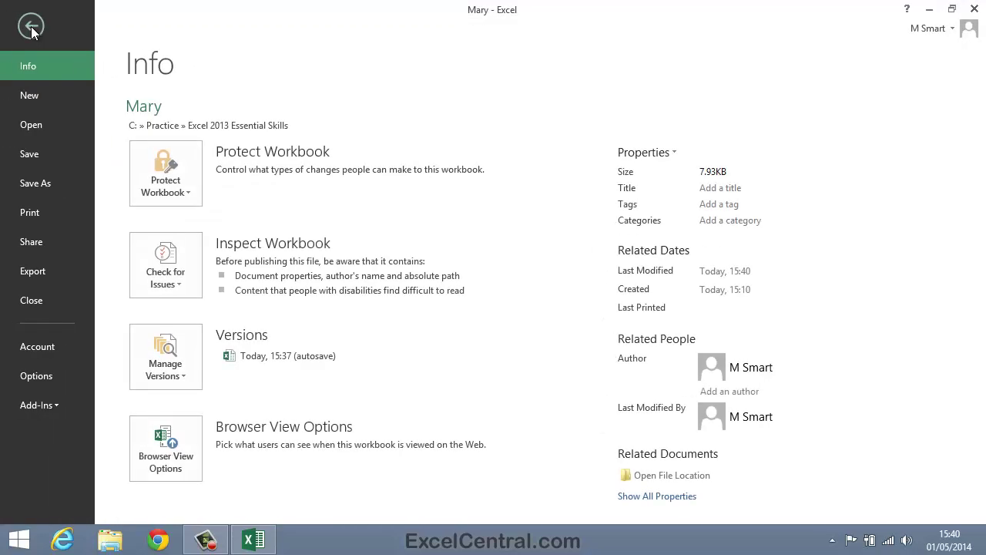
pyautogui.click(66, 373)
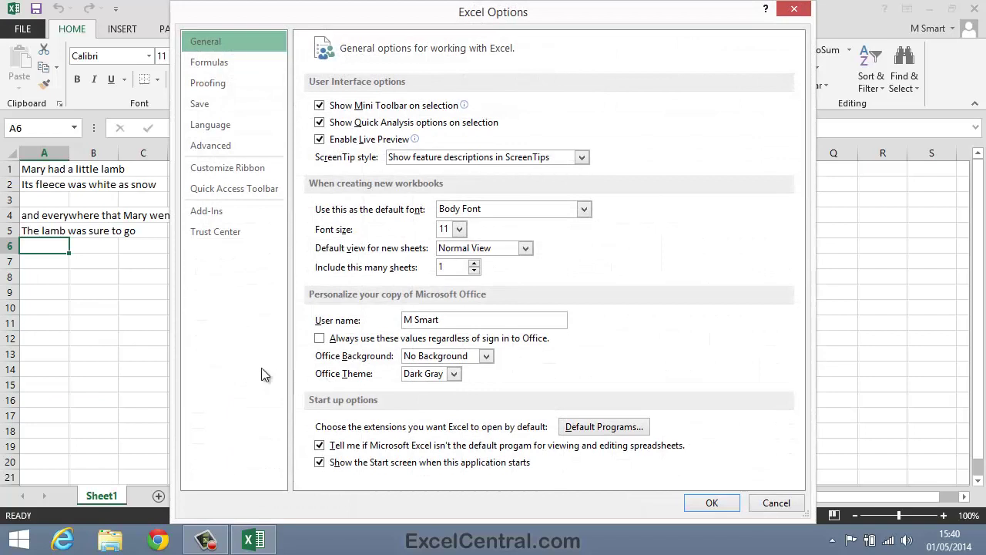
pyautogui.click(223, 108)
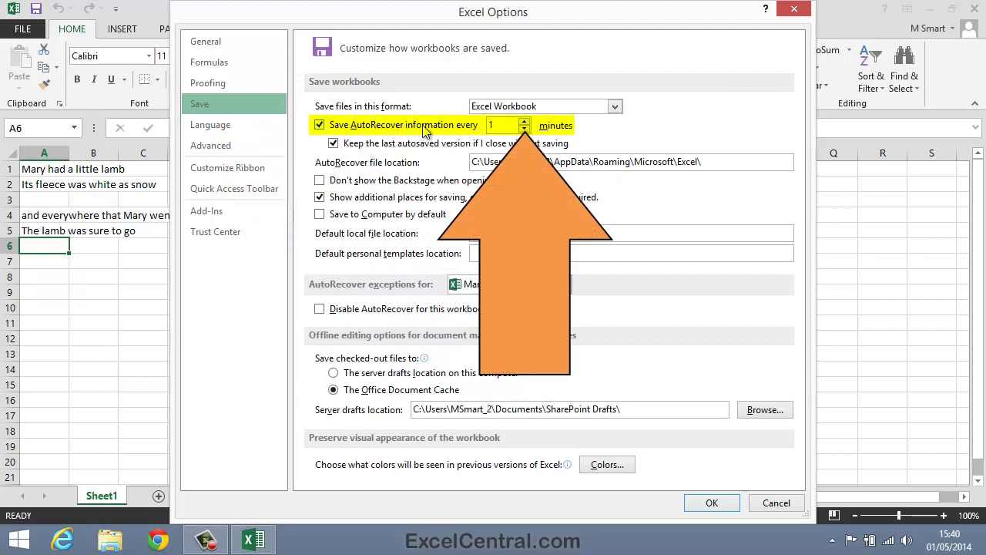
pyautogui.click(525, 122)
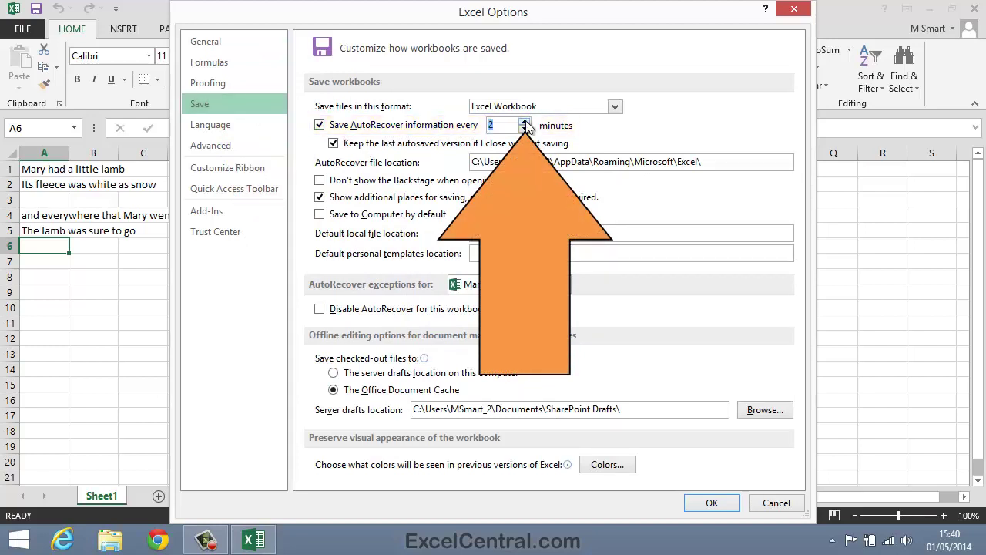
pyautogui.click(525, 123)
pyautogui.click(524, 123)
pyautogui.click(524, 122)
pyautogui.click(525, 123)
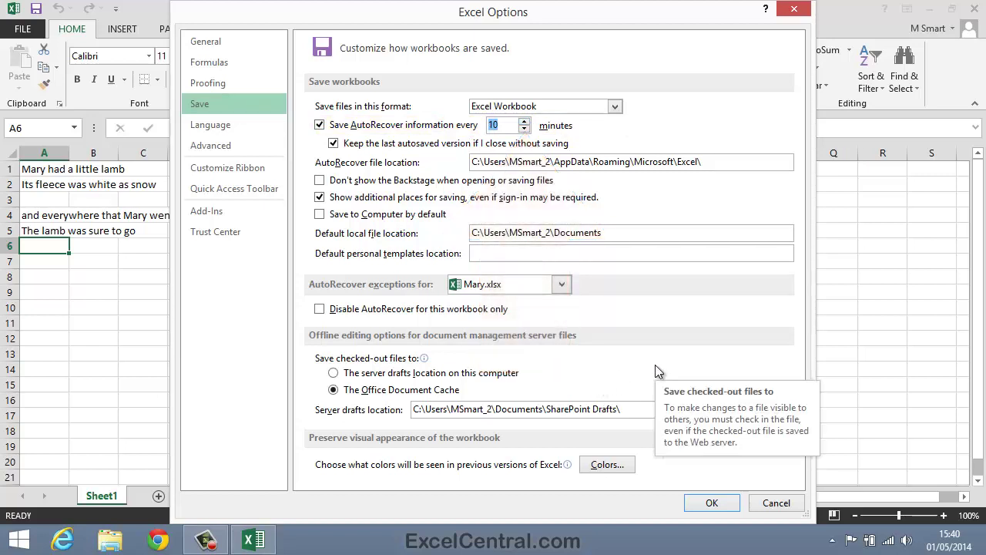
pyautogui.click(711, 503)
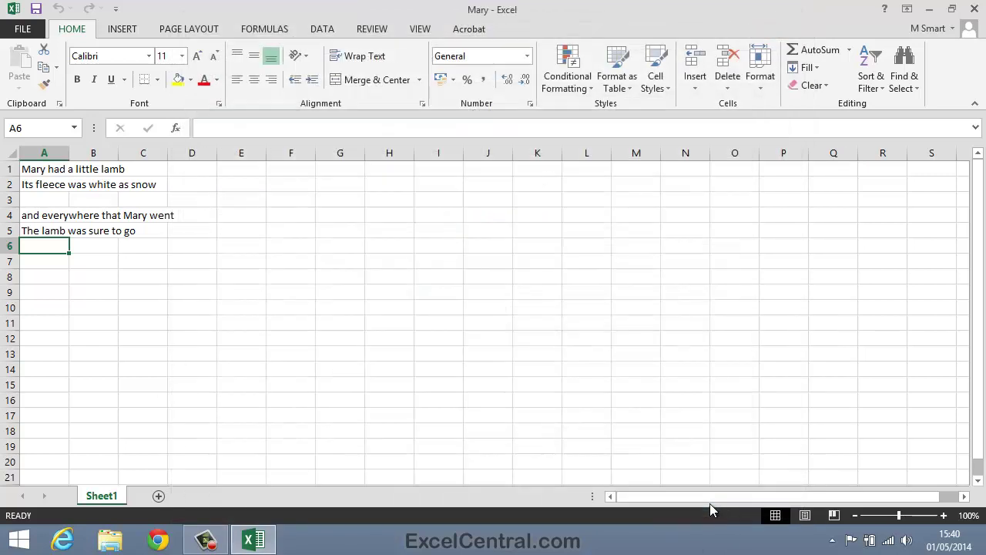